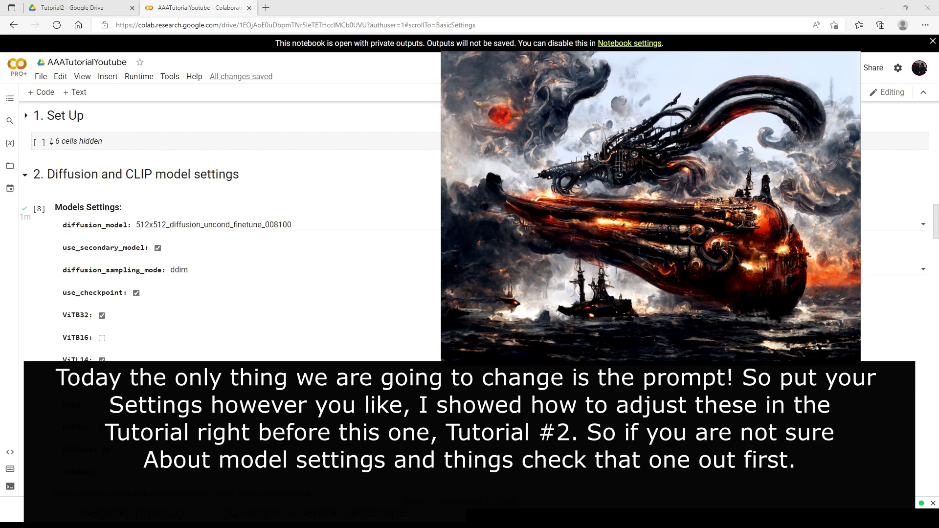
Set text_prompts to a giger cthulu steampunk battleship in a stormy ocean by federico pelat and greg rutkowski
{"action": "scroll", "coordinate": [230, 245], "scroll_direction": "down", "scroll_amount": 20}
{"action": "scroll", "coordinate": [229, 220], "scroll_direction": "up", "scroll_amount": 2}
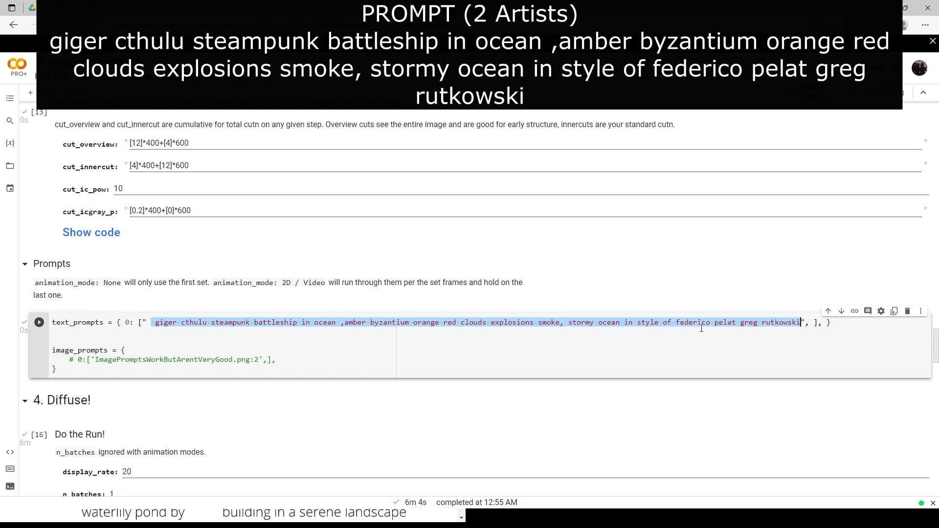
Render the battleship, then change the prompt to a giger cthulu steampunk city underwater
{"action": "key", "text": "Down"}
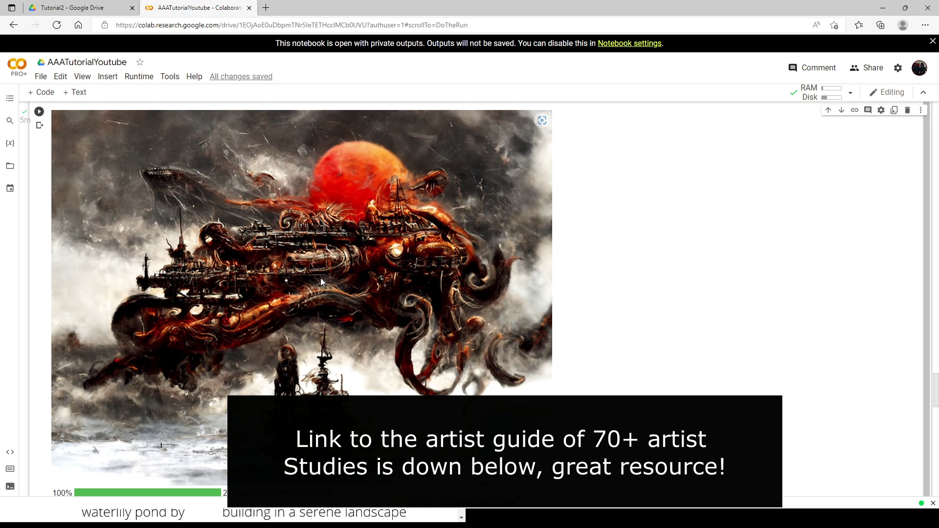
{"action": "scroll", "coordinate": [407, 307], "scroll_direction": "up", "scroll_amount": 3}
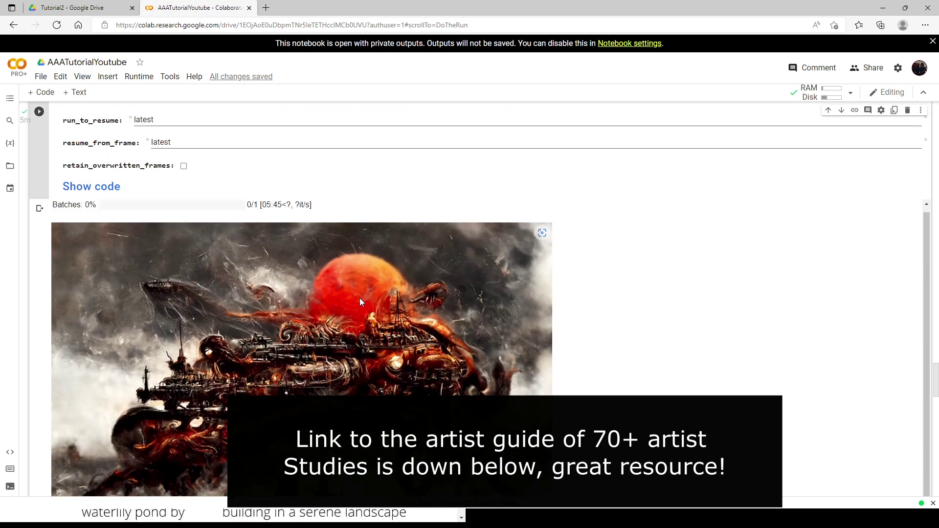
{"action": "scroll", "coordinate": [360, 299], "scroll_direction": "up", "scroll_amount": 6}
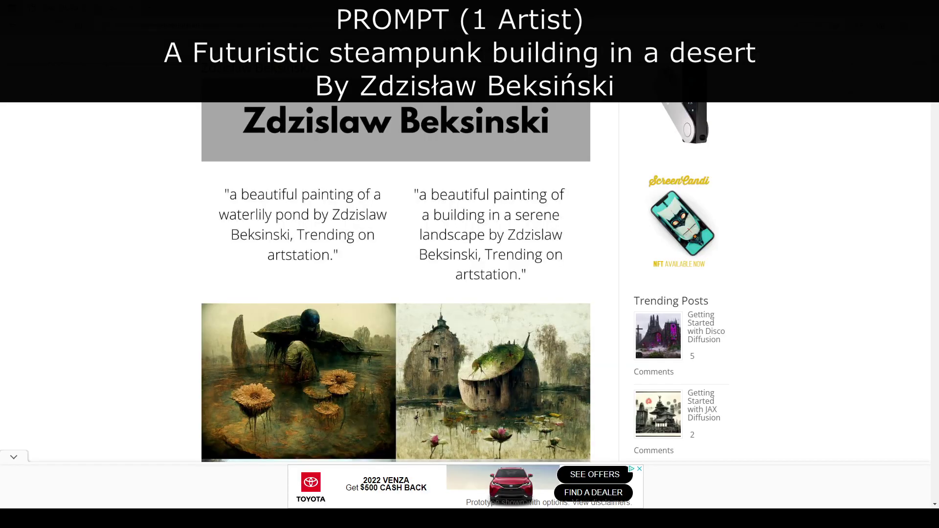
Find the Zdzisław Beksiński section in the artist studies and select his name
{"action": "scroll", "coordinate": [326, 286], "scroll_direction": "up", "scroll_amount": 1}
{"action": "scroll", "coordinate": [327, 286], "scroll_direction": "down", "scroll_amount": 15}
{"action": "scroll", "coordinate": [333, 278], "scroll_direction": "up", "scroll_amount": 2}
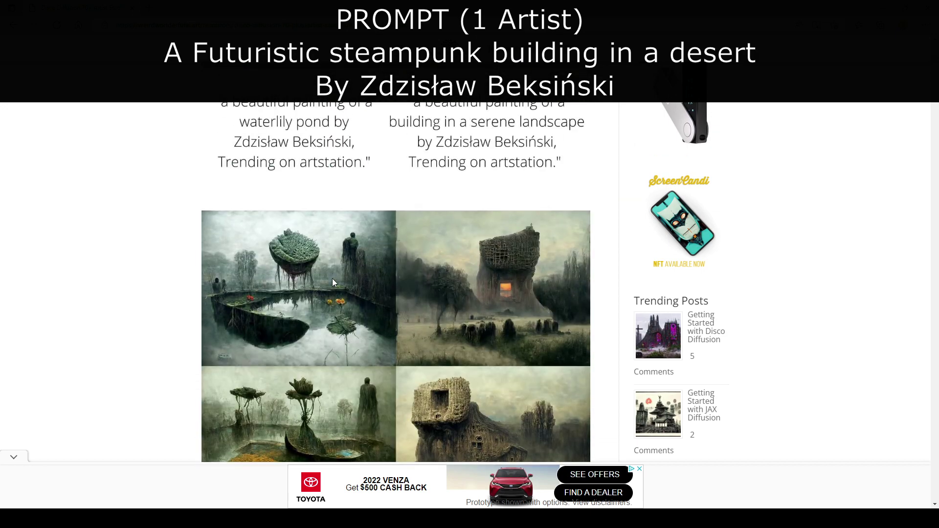
{"action": "scroll", "coordinate": [332, 278], "scroll_direction": "up", "scroll_amount": 3}
{"action": "triple_click", "coordinate": [254, 187]}
{"action": "scroll", "coordinate": [322, 258], "scroll_direction": "up", "scroll_amount": 2}
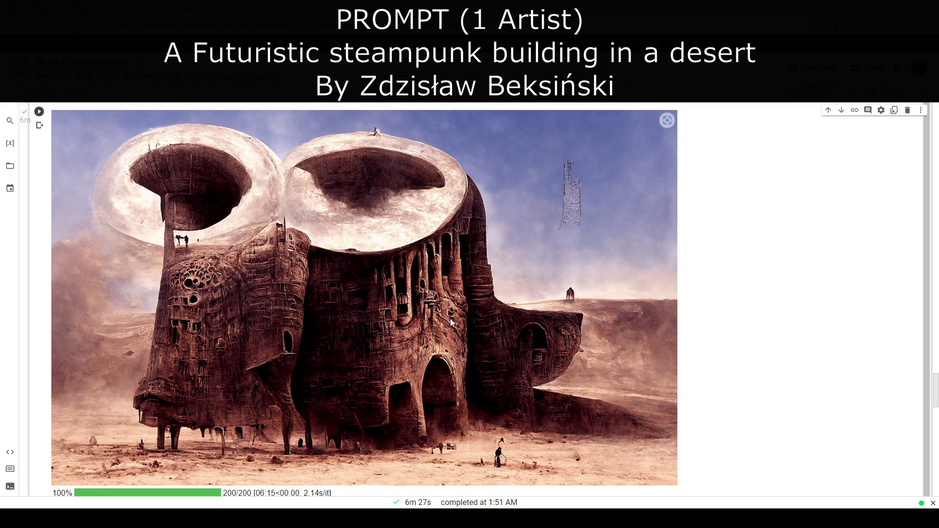
Render the desert steampunk building by Beksiński, then again with Thomas Kinkade added
{"action": "scroll", "coordinate": [438, 315], "scroll_direction": "up", "scroll_amount": 2}
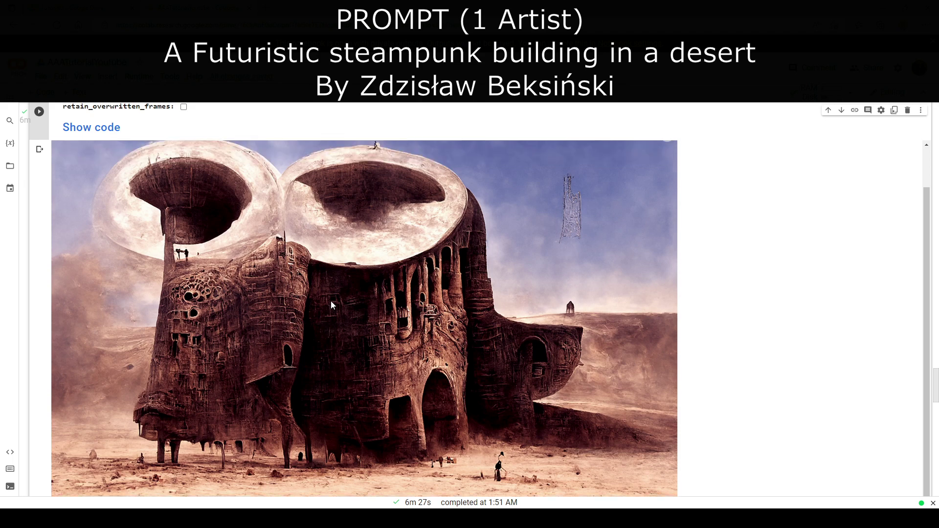
{"action": "scroll", "coordinate": [404, 318], "scroll_direction": "up", "scroll_amount": 6}
{"action": "scroll", "coordinate": [478, 335], "scroll_direction": "up", "scroll_amount": 3}
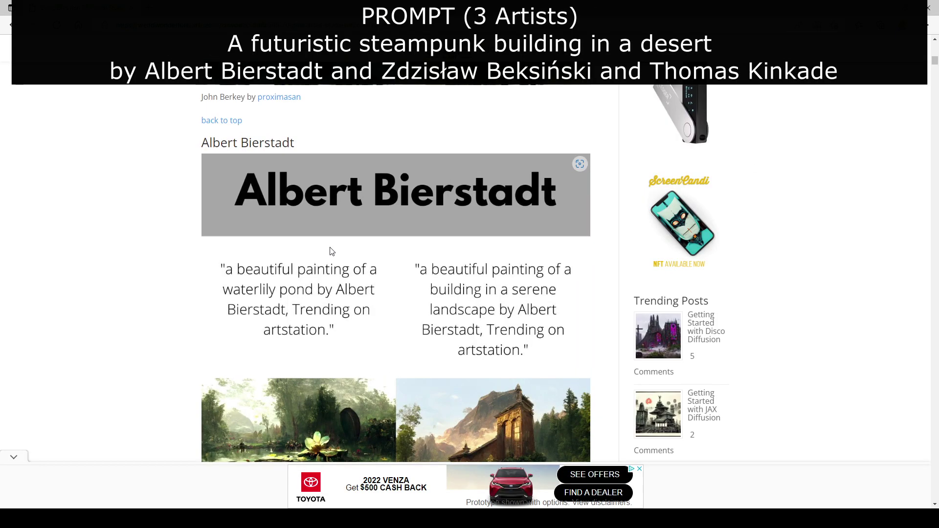
Add Albert Bierstadt from the artist site to the prompt and render the three-artist building
{"action": "scroll", "coordinate": [329, 251], "scroll_direction": "up", "scroll_amount": 3}
{"action": "left_click_drag", "start_coordinate": [202, 282], "coordinate": [298, 286]}
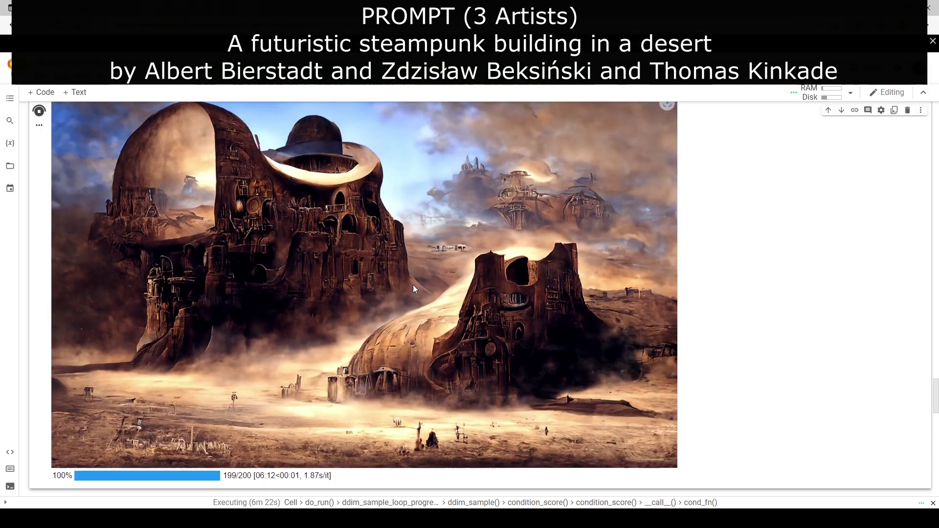
{"action": "scroll", "coordinate": [413, 288], "scroll_direction": "up", "scroll_amount": 1}
{"action": "scroll", "coordinate": [416, 290], "scroll_direction": "down", "scroll_amount": 2}
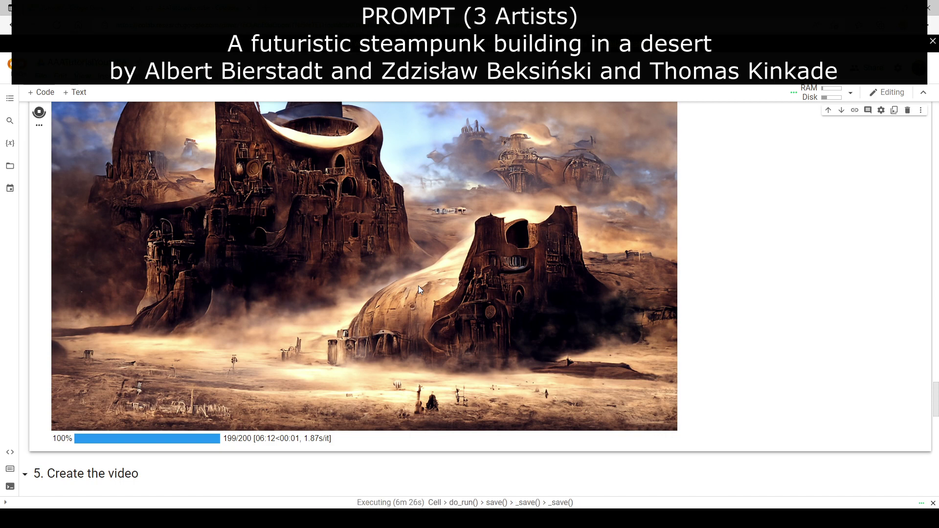
Replace Zdzisław Beksiński in text_prompts with Caravaggio and Johfra Bosschart and rerun
{"action": "scroll", "coordinate": [418, 286], "scroll_direction": "up", "scroll_amount": 5}
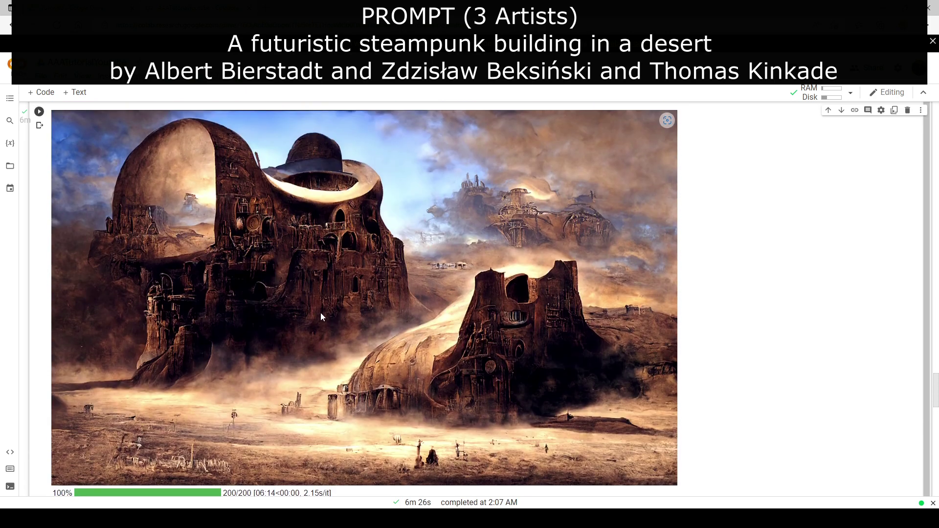
{"action": "scroll", "coordinate": [358, 307], "scroll_direction": "up", "scroll_amount": 15}
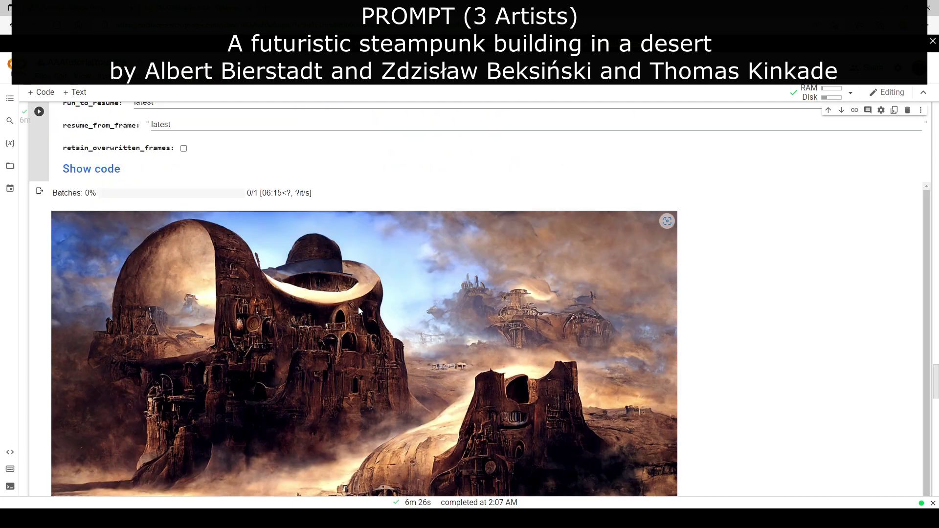
{"action": "scroll", "coordinate": [414, 322], "scroll_direction": "up", "scroll_amount": 3}
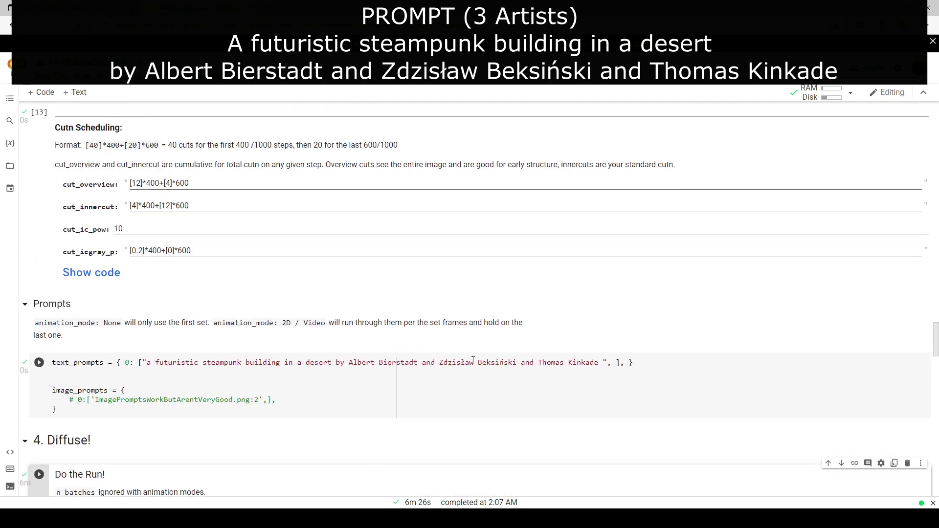
{"action": "left_click_drag", "start_coordinate": [423, 362], "coordinate": [517, 361]}
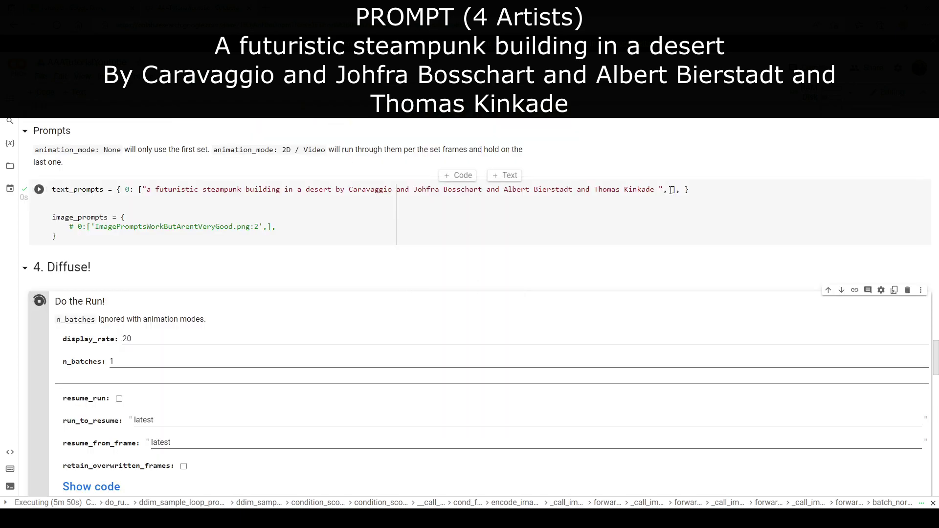
{"action": "scroll", "coordinate": [350, 253], "scroll_direction": "down", "scroll_amount": 4}
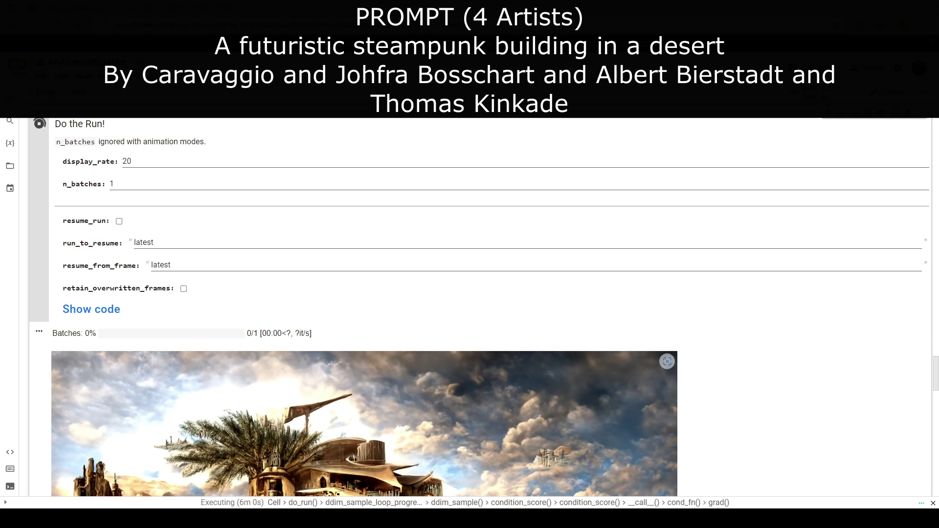
{"action": "scroll", "coordinate": [444, 309], "scroll_direction": "down", "scroll_amount": 5}
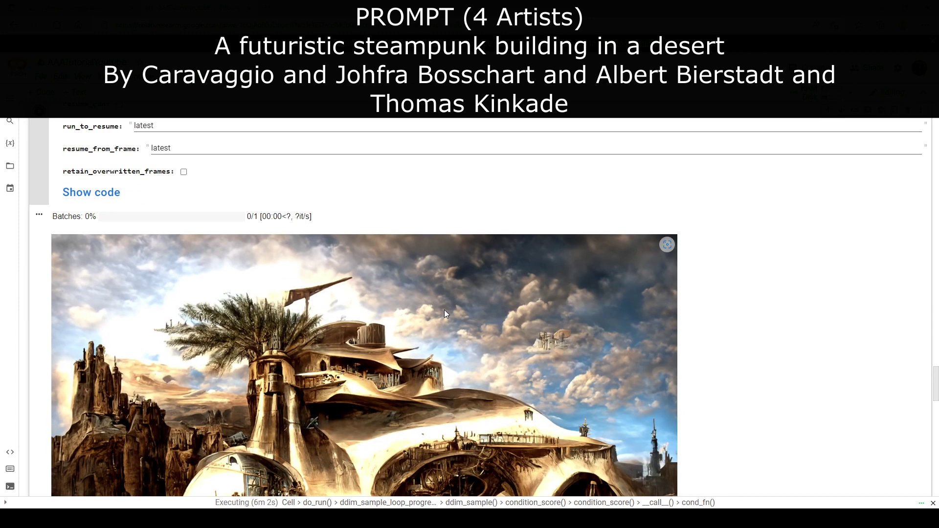
{"action": "scroll", "coordinate": [426, 308], "scroll_direction": "down", "scroll_amount": 3}
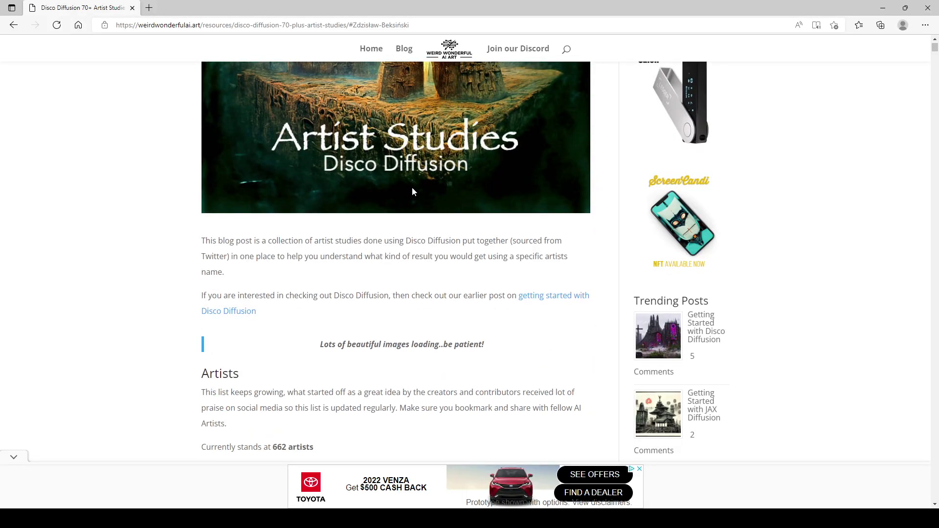
Scroll the artist studies past Francis Bacon, Karol Bak and Walter Crane to Salvador Dalí
{"action": "scroll", "coordinate": [411, 188], "scroll_direction": "down", "scroll_amount": 15}
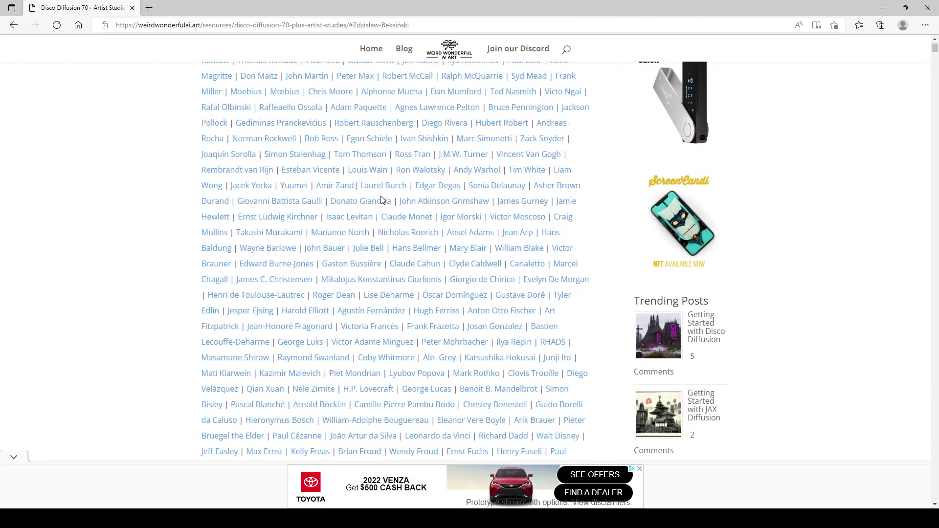
{"action": "scroll", "coordinate": [384, 201], "scroll_direction": "down", "scroll_amount": 15}
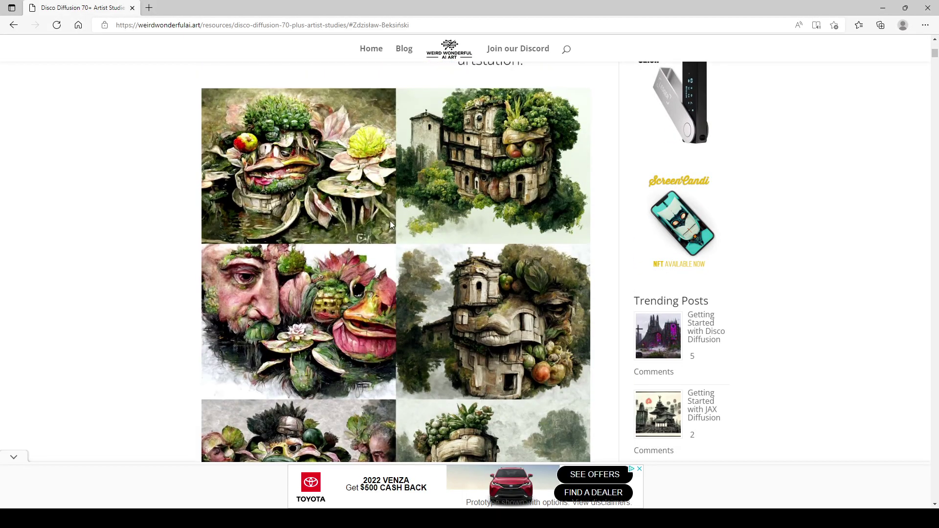
{"action": "scroll", "coordinate": [387, 230], "scroll_direction": "up", "scroll_amount": 4}
{"action": "scroll", "coordinate": [391, 240], "scroll_direction": "down", "scroll_amount": 3}
{"action": "scroll", "coordinate": [337, 284], "scroll_direction": "down", "scroll_amount": 1}
{"action": "scroll", "coordinate": [336, 284], "scroll_direction": "down", "scroll_amount": 4}
{"action": "scroll", "coordinate": [347, 281], "scroll_direction": "up", "scroll_amount": 1}
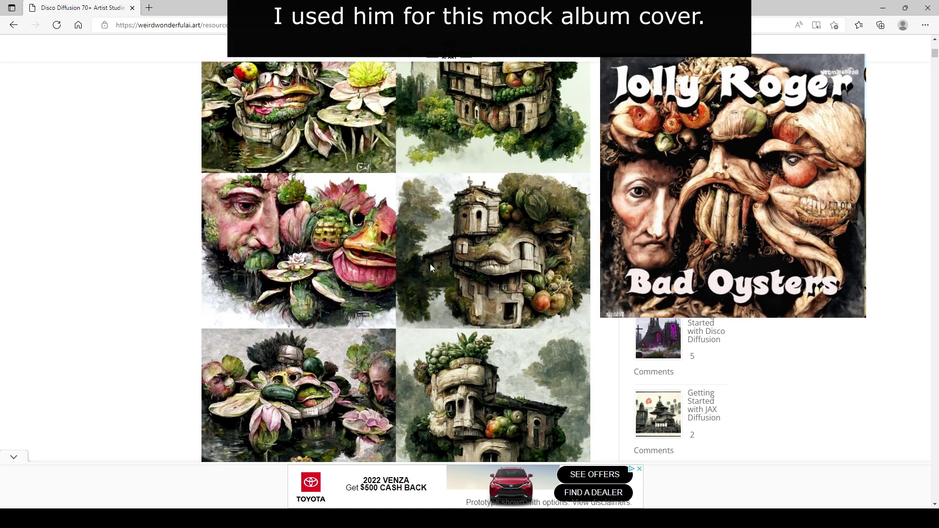
{"action": "scroll", "coordinate": [364, 264], "scroll_direction": "up", "scroll_amount": 3}
{"action": "scroll", "coordinate": [359, 244], "scroll_direction": "down", "scroll_amount": 7}
{"action": "scroll", "coordinate": [338, 205], "scroll_direction": "down", "scroll_amount": 1}
{"action": "scroll", "coordinate": [471, 174], "scroll_direction": "down", "scroll_amount": 18}
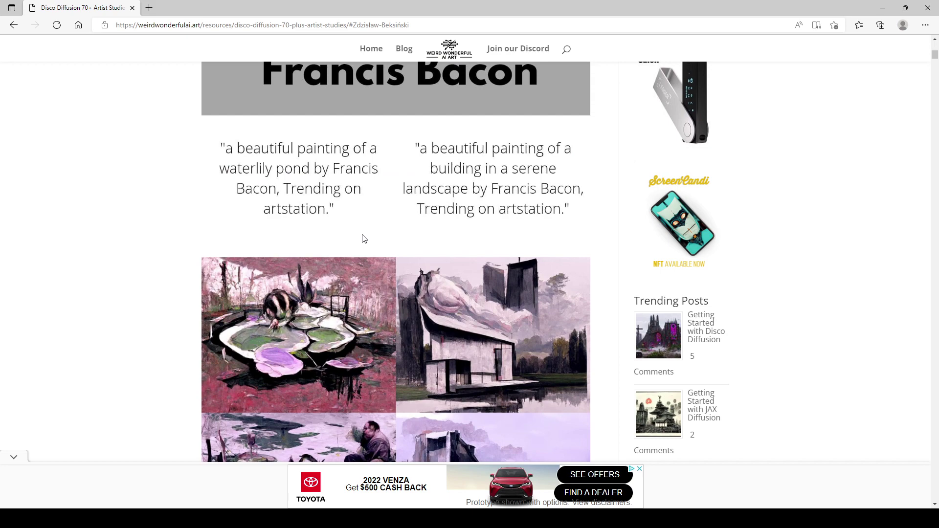
{"action": "scroll", "coordinate": [364, 238], "scroll_direction": "up", "scroll_amount": 3}
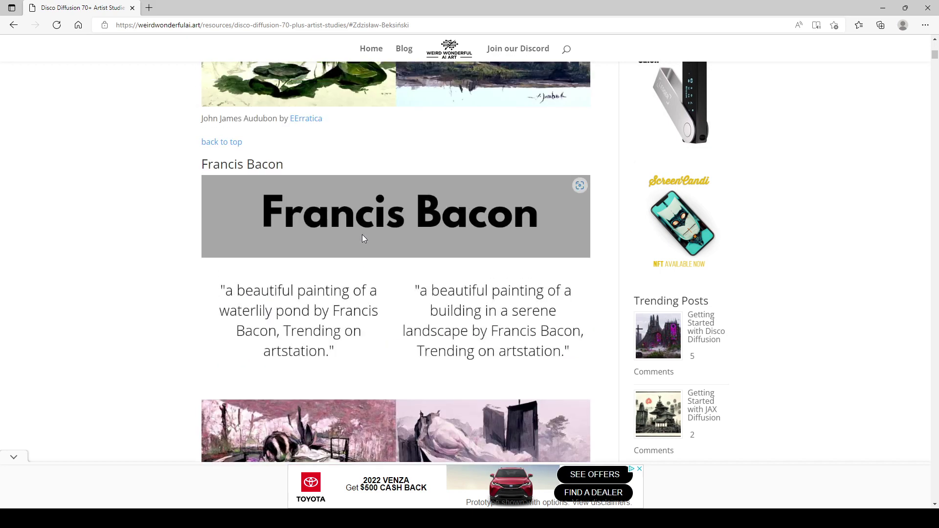
{"action": "scroll", "coordinate": [363, 239], "scroll_direction": "down", "scroll_amount": 4}
{"action": "scroll", "coordinate": [363, 238], "scroll_direction": "up", "scroll_amount": 1}
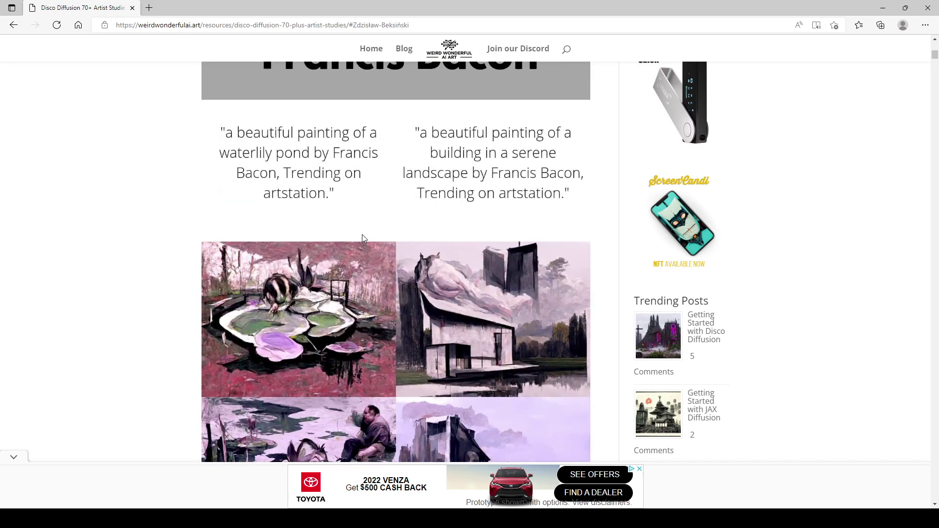
{"action": "scroll", "coordinate": [363, 238], "scroll_direction": "down", "scroll_amount": 3}
{"action": "scroll", "coordinate": [363, 238], "scroll_direction": "down", "scroll_amount": 4}
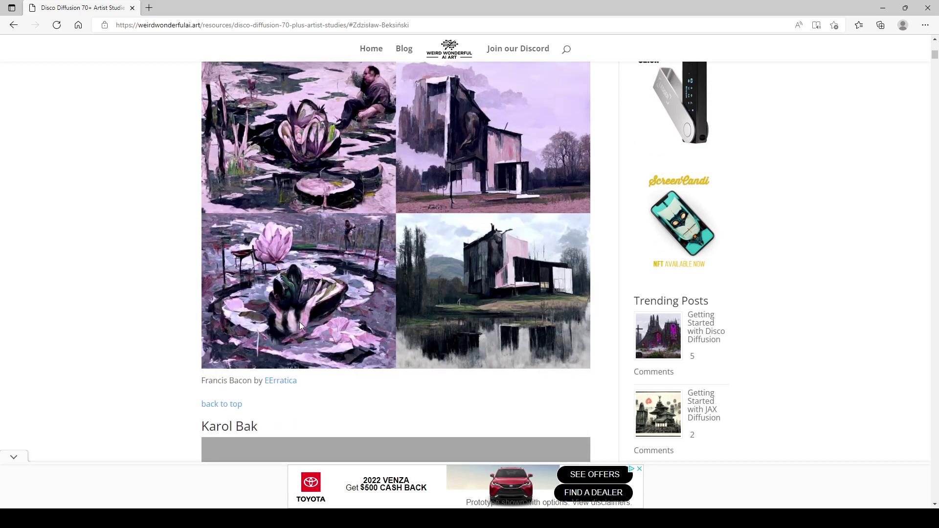
{"action": "scroll", "coordinate": [324, 307], "scroll_direction": "up", "scroll_amount": 5}
{"action": "scroll", "coordinate": [319, 208], "scroll_direction": "up", "scroll_amount": 3}
{"action": "scroll", "coordinate": [397, 213], "scroll_direction": "down", "scroll_amount": 10}
{"action": "scroll", "coordinate": [398, 213], "scroll_direction": "down", "scroll_amount": 15}
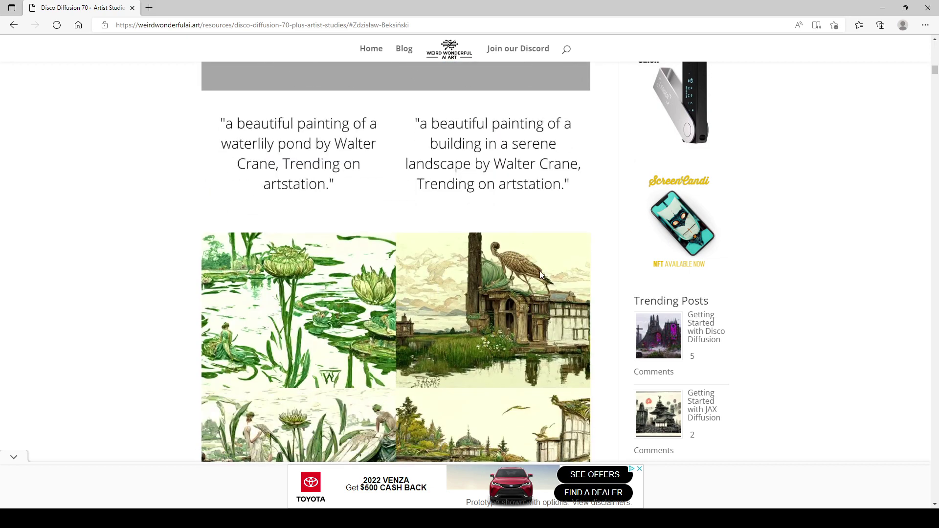
{"action": "scroll", "coordinate": [458, 304], "scroll_direction": "down", "scroll_amount": 1}
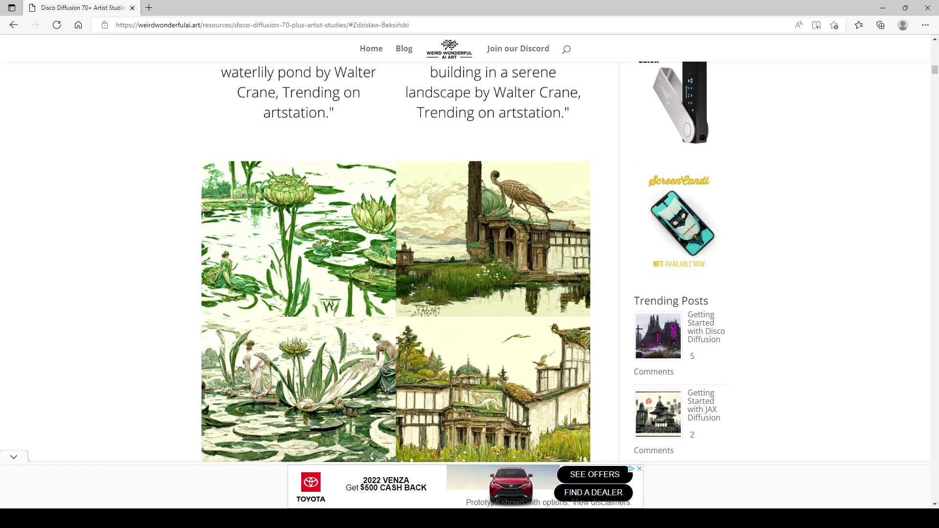
{"action": "scroll", "coordinate": [436, 164], "scroll_direction": "down", "scroll_amount": 7}
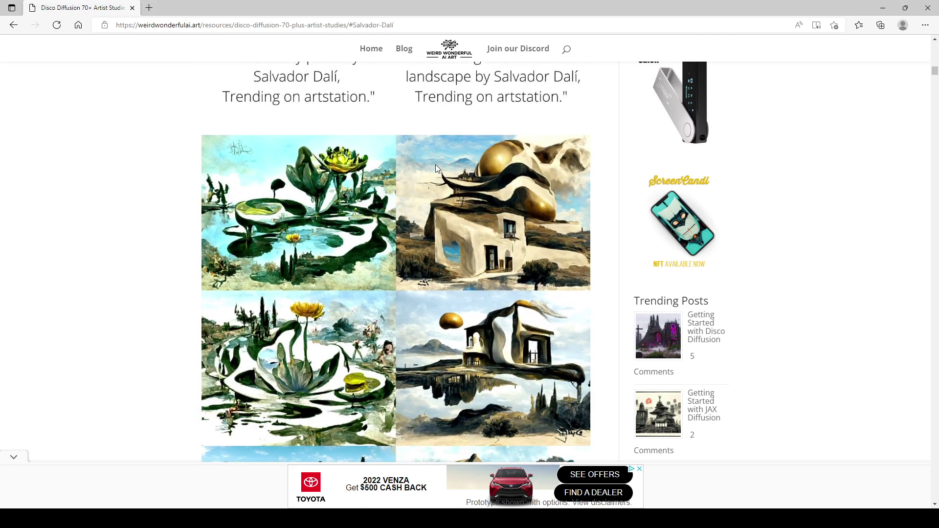
{"action": "scroll", "coordinate": [344, 221], "scroll_direction": "down", "scroll_amount": 3}
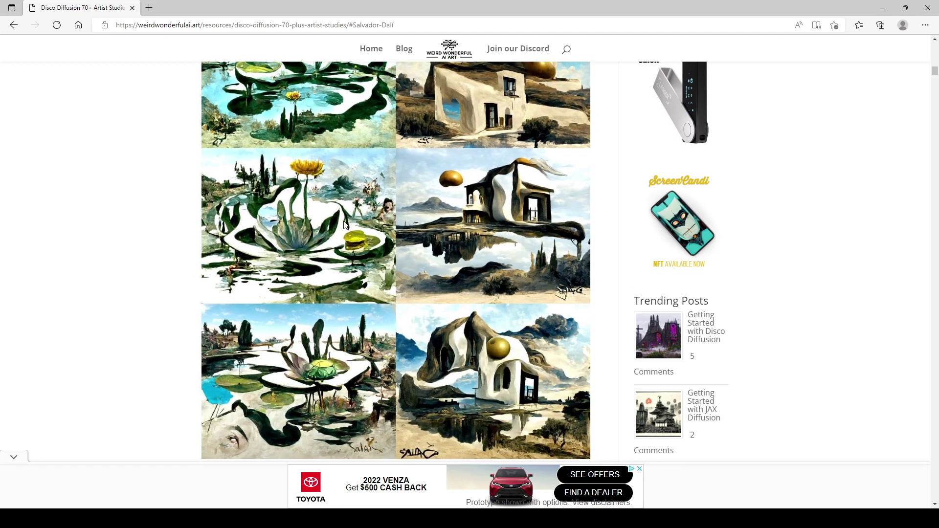
{"action": "scroll", "coordinate": [323, 226], "scroll_direction": "up", "scroll_amount": 3}
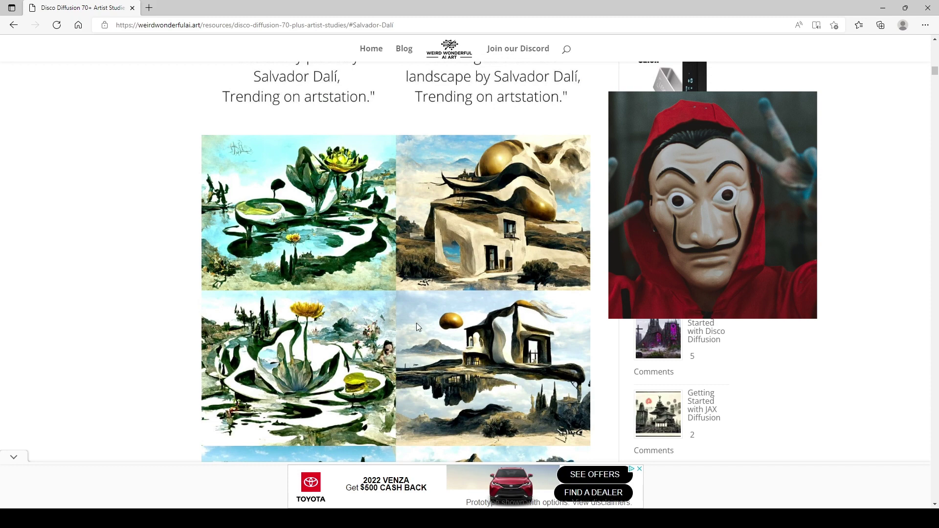
Browse the remaining Dalí samples, then place the cursor at the Colab prompt's artist name
{"action": "scroll", "coordinate": [389, 295], "scroll_direction": "down", "scroll_amount": 4}
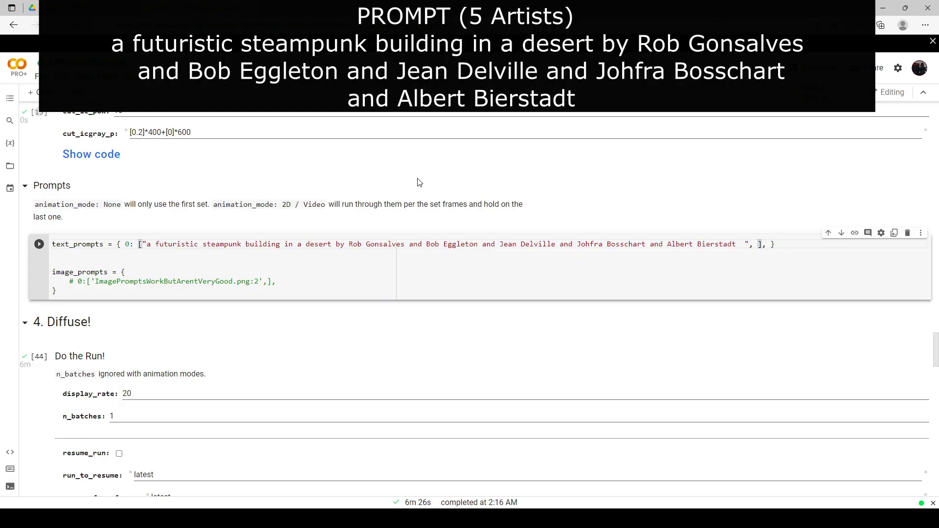
{"action": "left_click", "coordinate": [426, 244]}
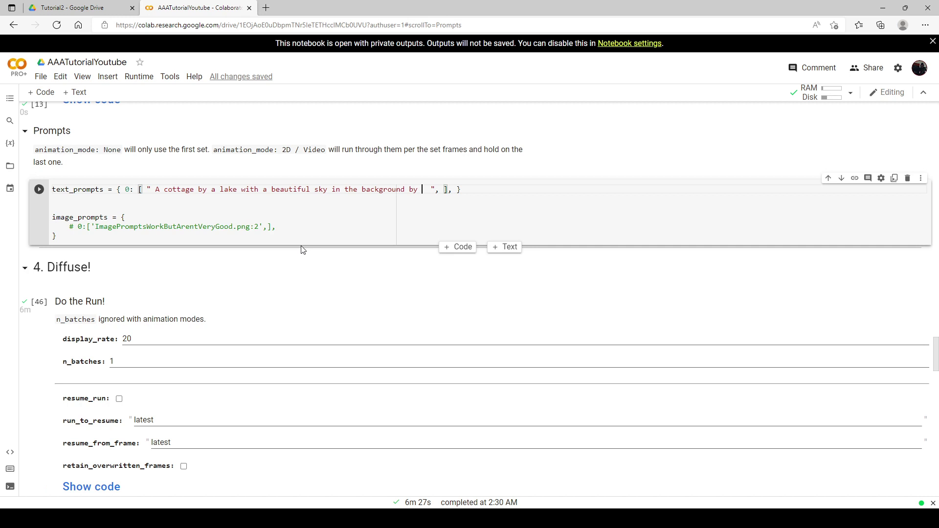
Leave the cottage prompt without an artist and bring up the Hilma af Klint studies
{"action": "scroll", "coordinate": [302, 250], "scroll_direction": "up", "scroll_amount": 1}
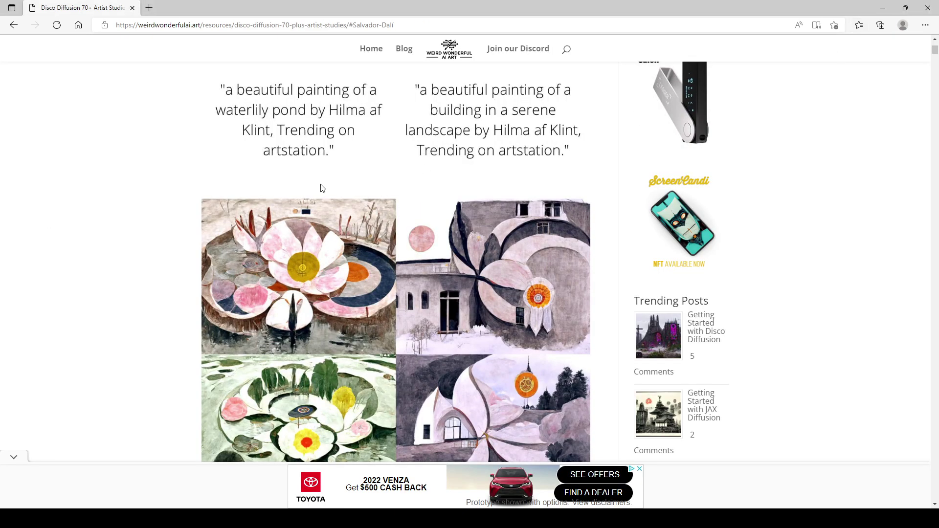
Copy Hilma af Klint into the prompt after 'by' and start the cottage render
{"action": "scroll", "coordinate": [322, 189], "scroll_direction": "up", "scroll_amount": 3}
{"action": "scroll", "coordinate": [333, 272], "scroll_direction": "up", "scroll_amount": 3}
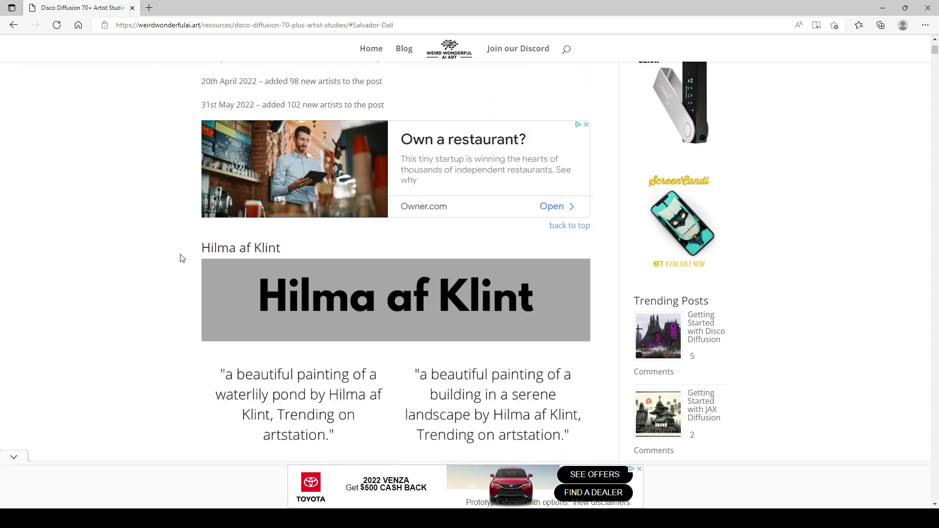
{"action": "left_click_drag", "start_coordinate": [201, 251], "coordinate": [309, 251]}
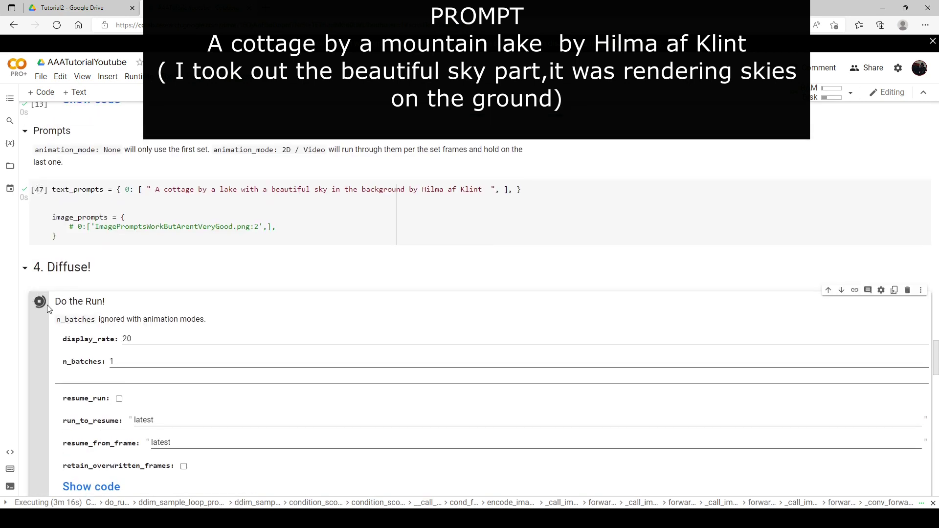
Stop the half-done Hilma af Klint render and rework the prompt for Beeple and Ed Emshwiller
{"action": "left_click", "coordinate": [39, 302]}
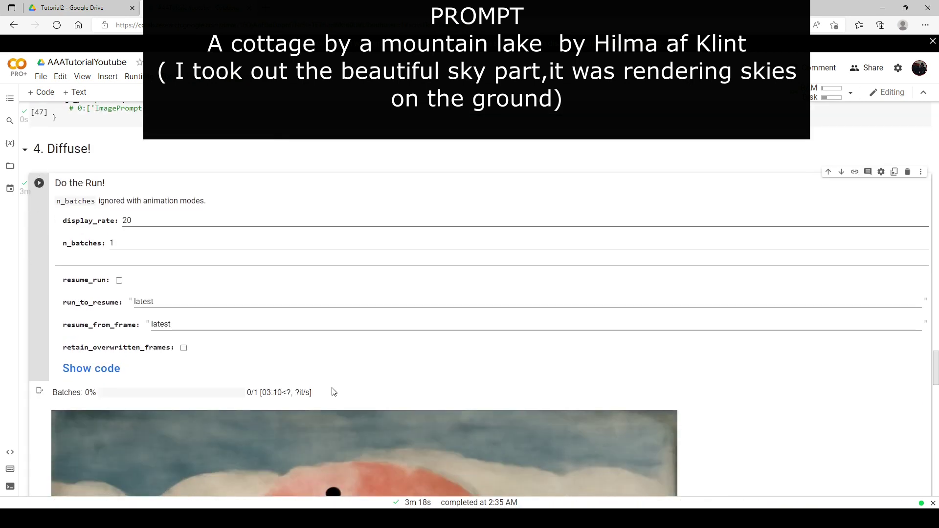
{"action": "scroll", "coordinate": [395, 381], "scroll_direction": "down", "scroll_amount": 4}
{"action": "scroll", "coordinate": [389, 382], "scroll_direction": "down", "scroll_amount": 3}
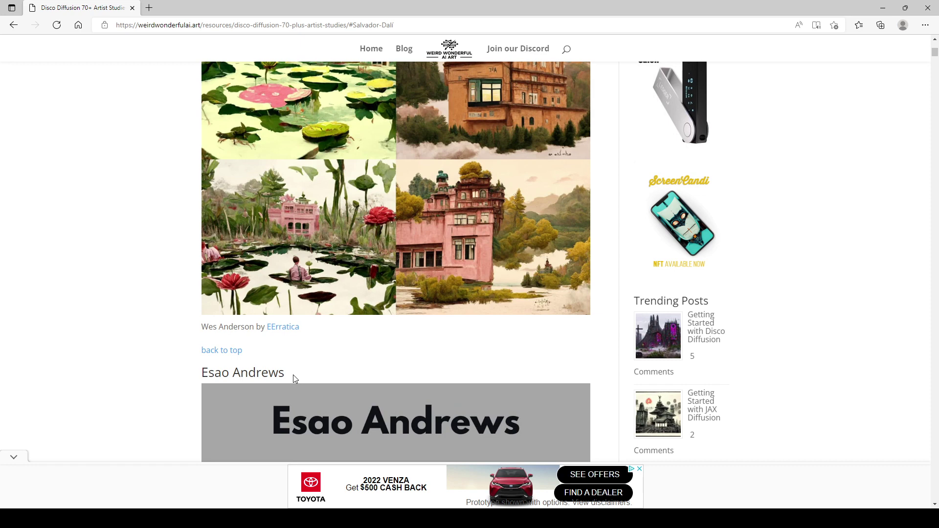
{"action": "left_click_drag", "start_coordinate": [293, 374], "coordinate": [201, 373]}
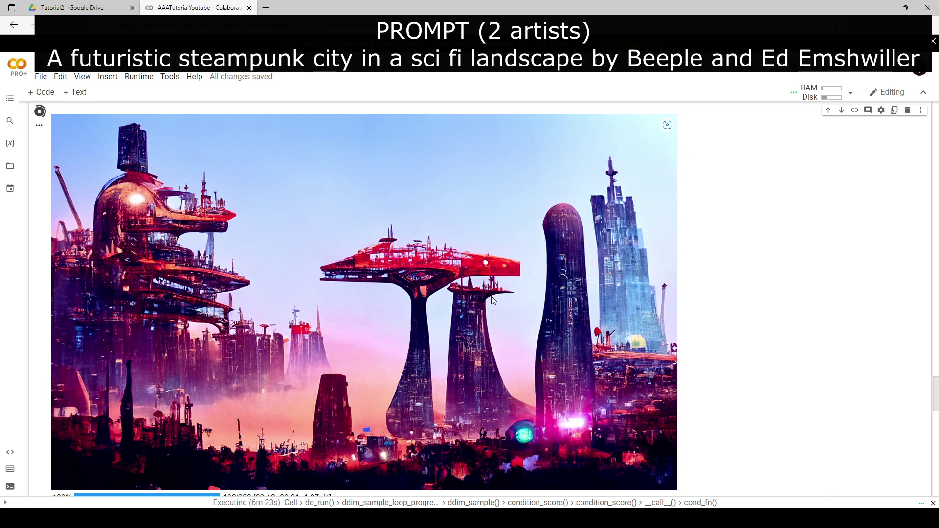
Append ', trending on artstation' to the steampunk city prompt right after 'Emshwiller'
{"action": "scroll", "coordinate": [462, 271], "scroll_direction": "down", "scroll_amount": 1}
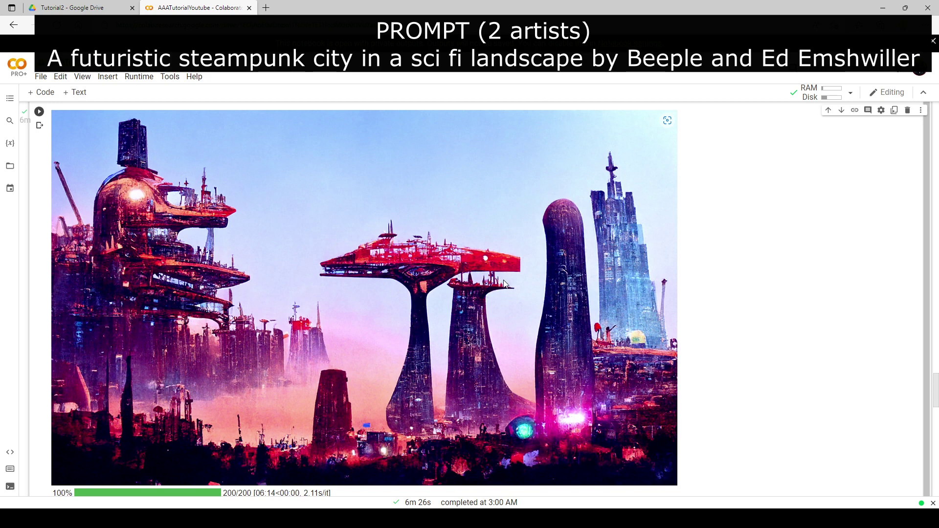
{"action": "scroll", "coordinate": [506, 284], "scroll_direction": "up", "scroll_amount": 8}
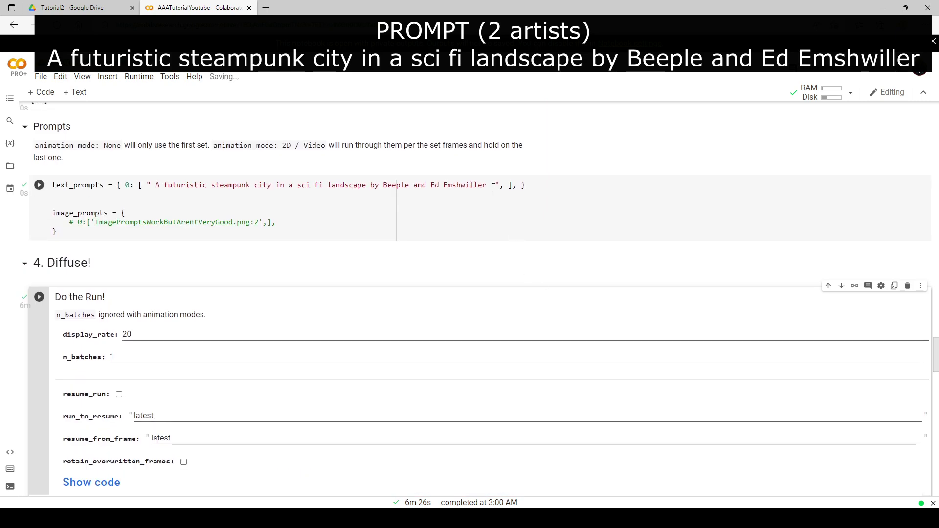
{"action": "left_click", "coordinate": [497, 188]}
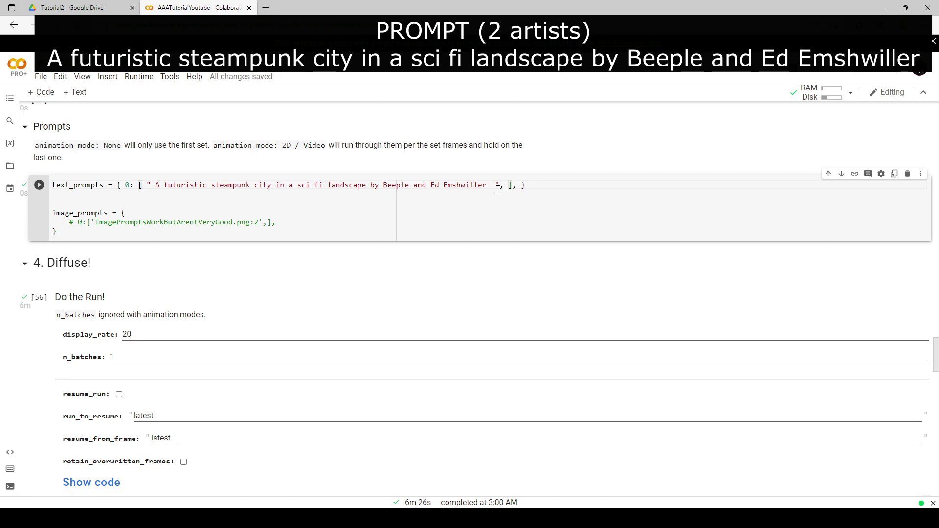
{"action": "type", "text": ", trendi"}
{"action": "type", "text": "ng "}
{"action": "type", "text": "on artstat"}
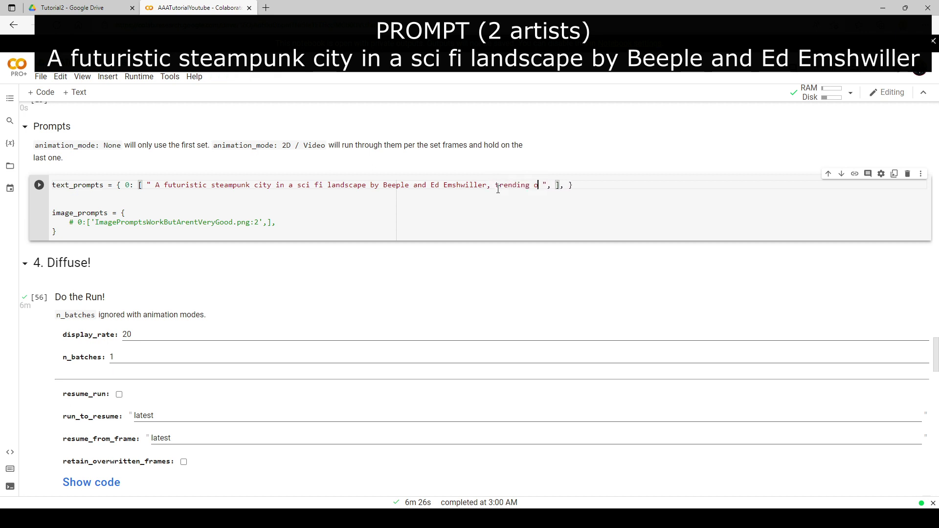
{"action": "type", "text": "ion"}
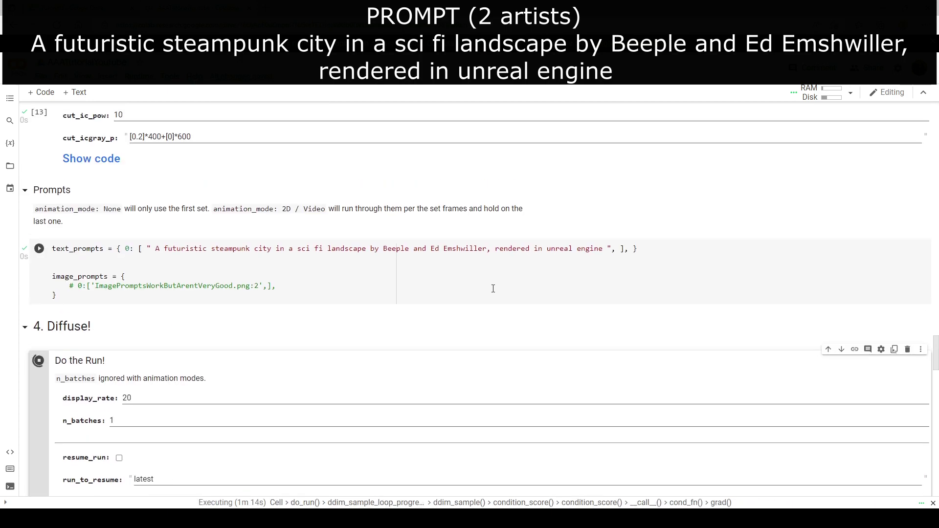
Scroll down to watch the unreal engine steampunk city image finish rendering
{"action": "scroll", "coordinate": [493, 289], "scroll_direction": "down", "scroll_amount": 2}
{"action": "scroll", "coordinate": [493, 289], "scroll_direction": "down", "scroll_amount": 6}
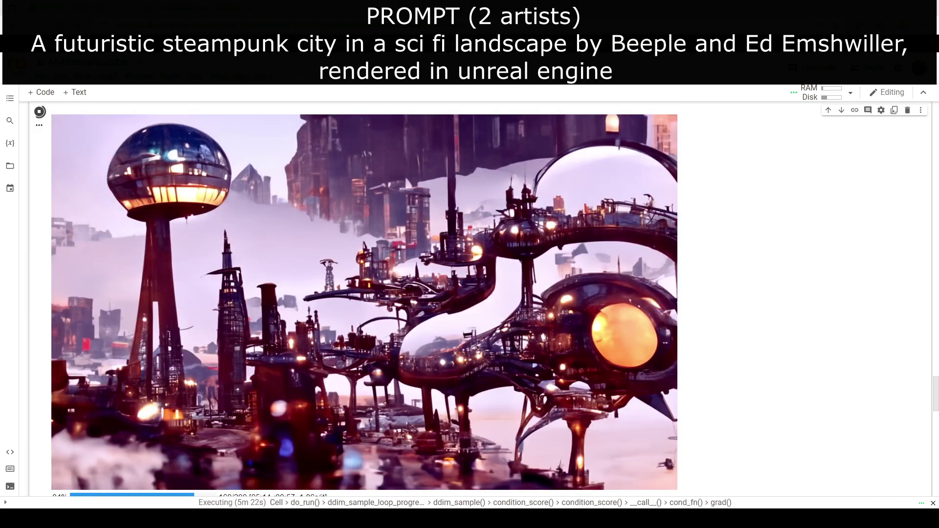
{"action": "mouse_move", "coordinate": [389, 313]}
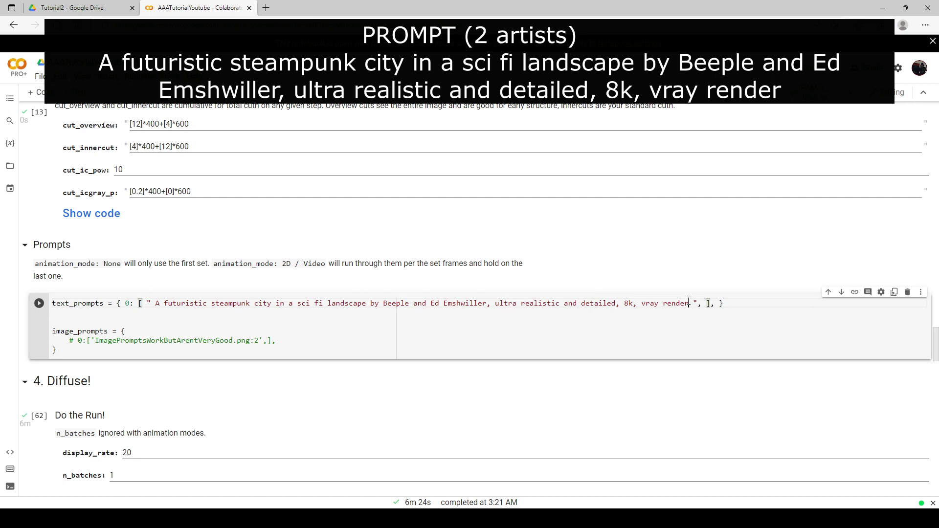
Apply the text_prompts cell with the 'ultra realistic and detailed, 8k, vray render' prompt
{"action": "left_click", "coordinate": [41, 304]}
{"action": "scroll", "coordinate": [184, 319], "scroll_direction": "down", "scroll_amount": 4}
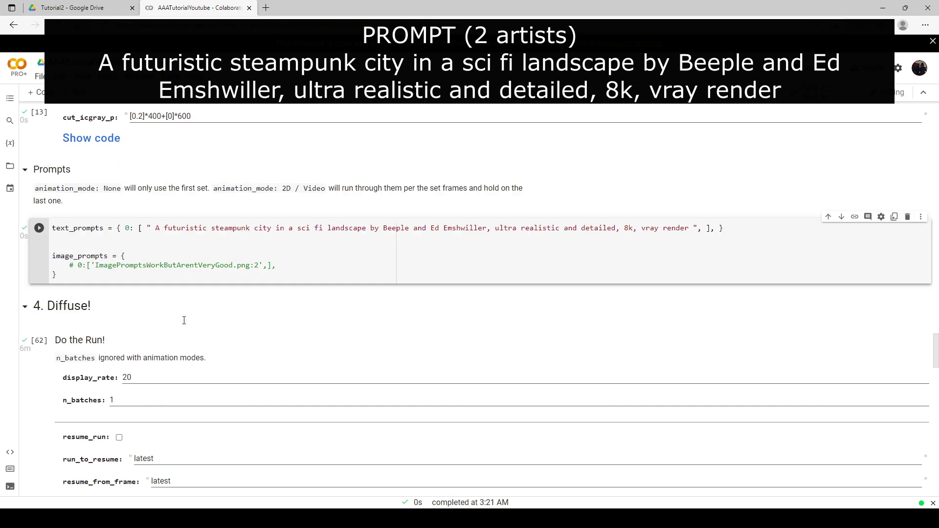